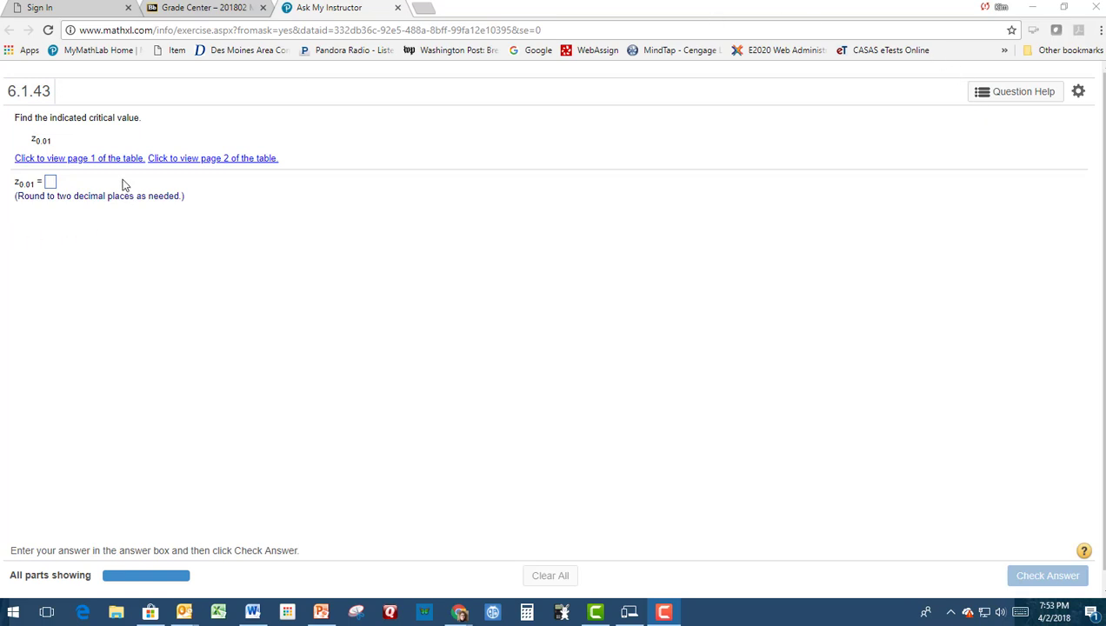
Step: View page 1 of the negative z-score table, scanning for areas near 0.01 around row −2.3
{"action": "left_click", "coordinate": [101, 159]}
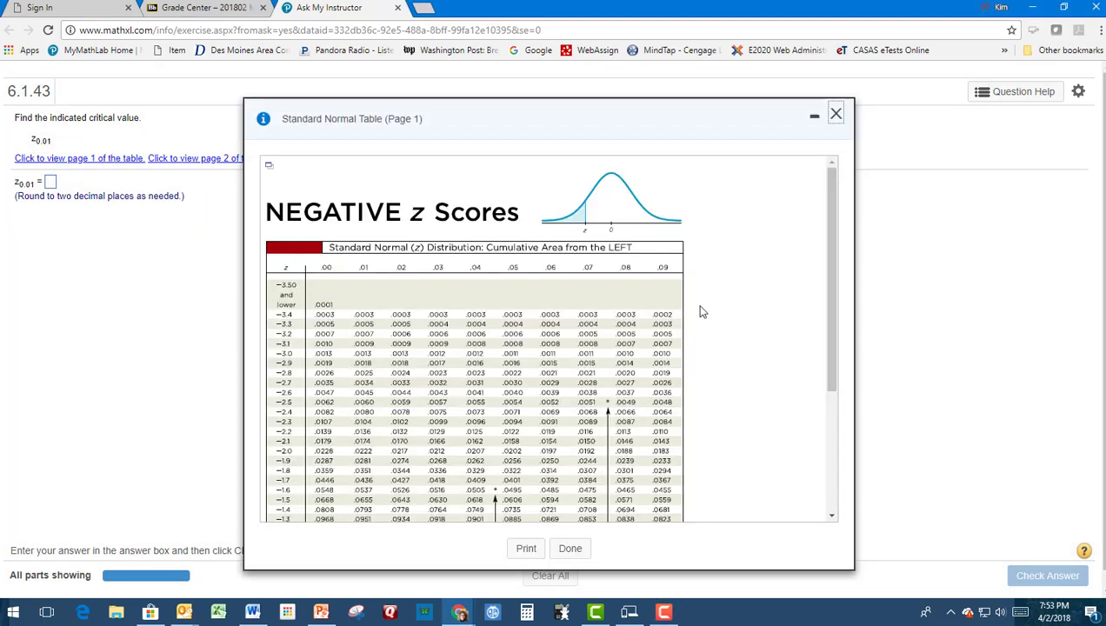
{"action": "scroll", "coordinate": [703, 311], "scroll_direction": "down", "scroll_amount": 2}
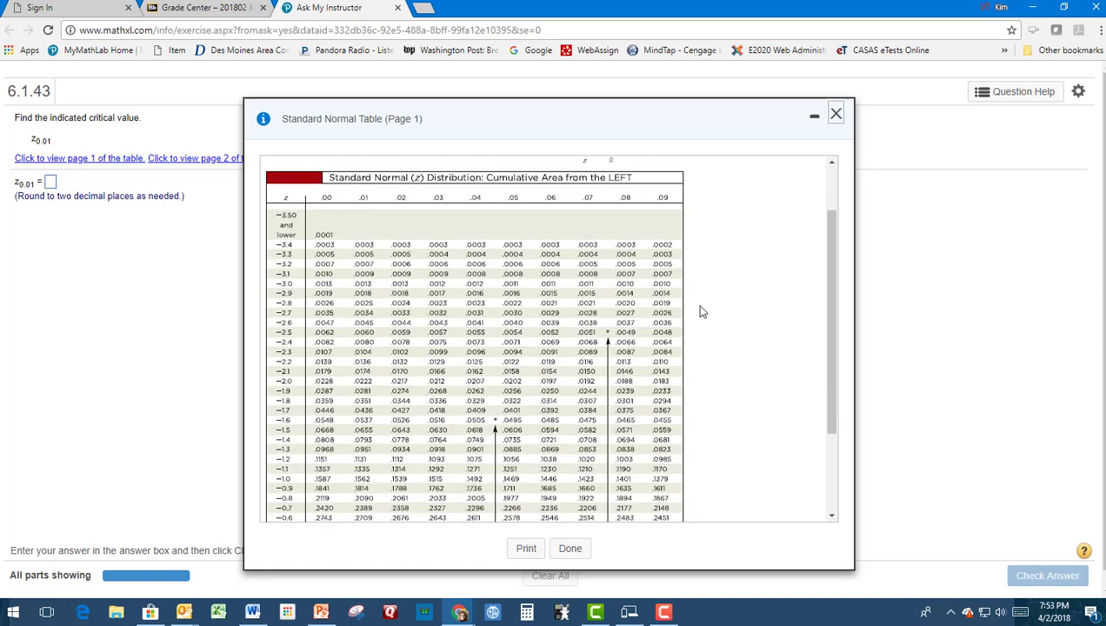
{"action": "scroll", "coordinate": [703, 311], "scroll_direction": "down", "scroll_amount": 2}
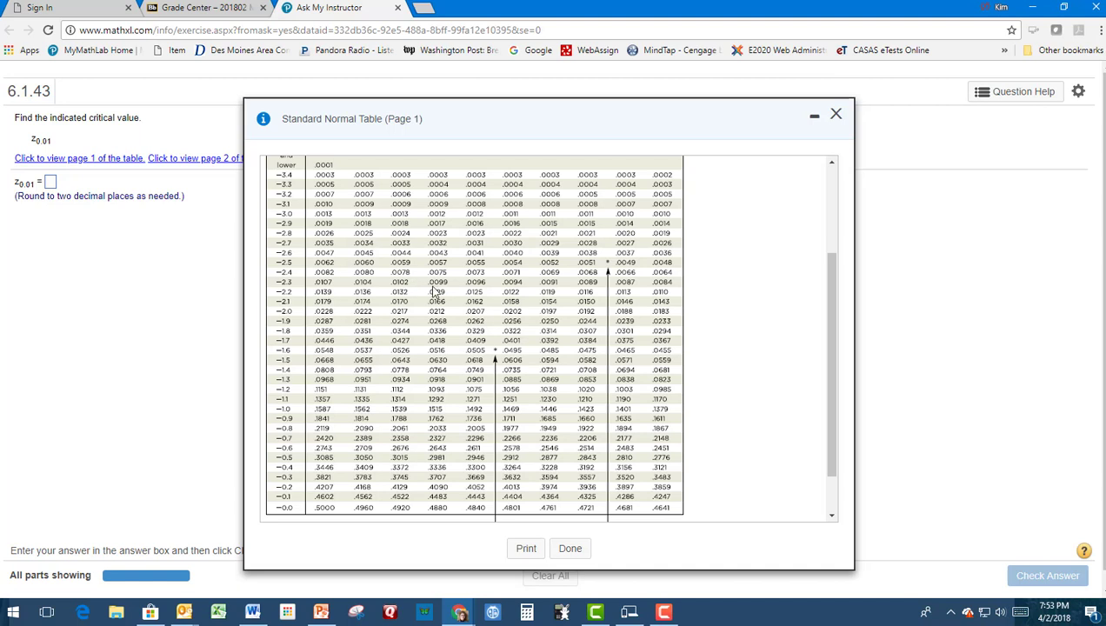
{"action": "scroll", "coordinate": [435, 291], "scroll_direction": "up", "scroll_amount": 1}
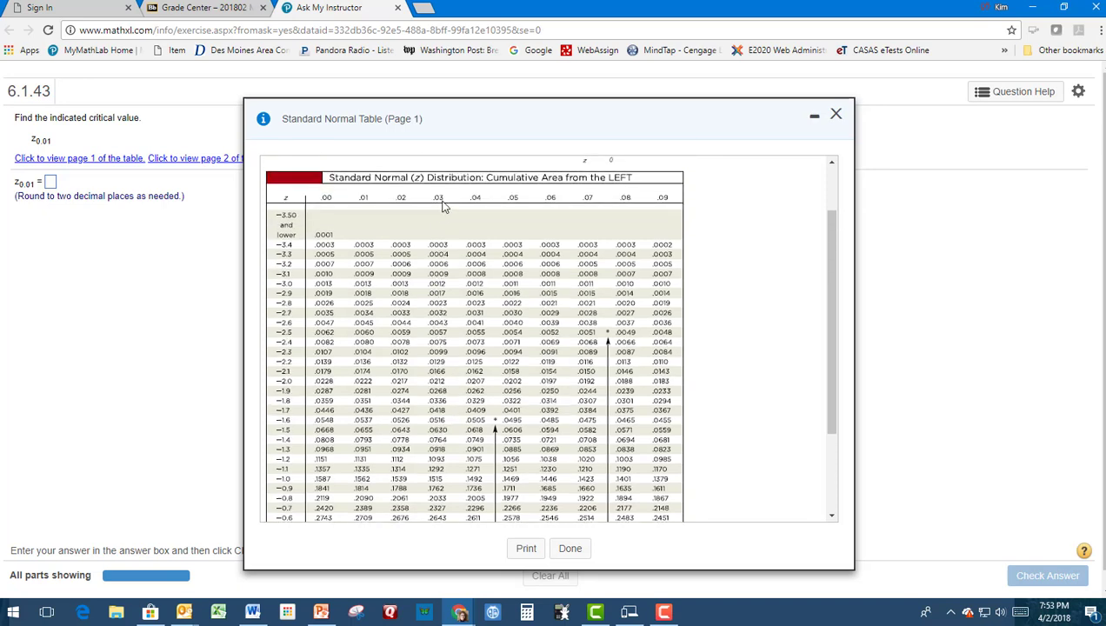
Step: Submit −2.33 as z0.01 and dismiss the incorrect-answer message
{"action": "left_click", "coordinate": [49, 184]}
{"action": "type", "text": "-2.33"}
{"action": "key", "text": "Return"}
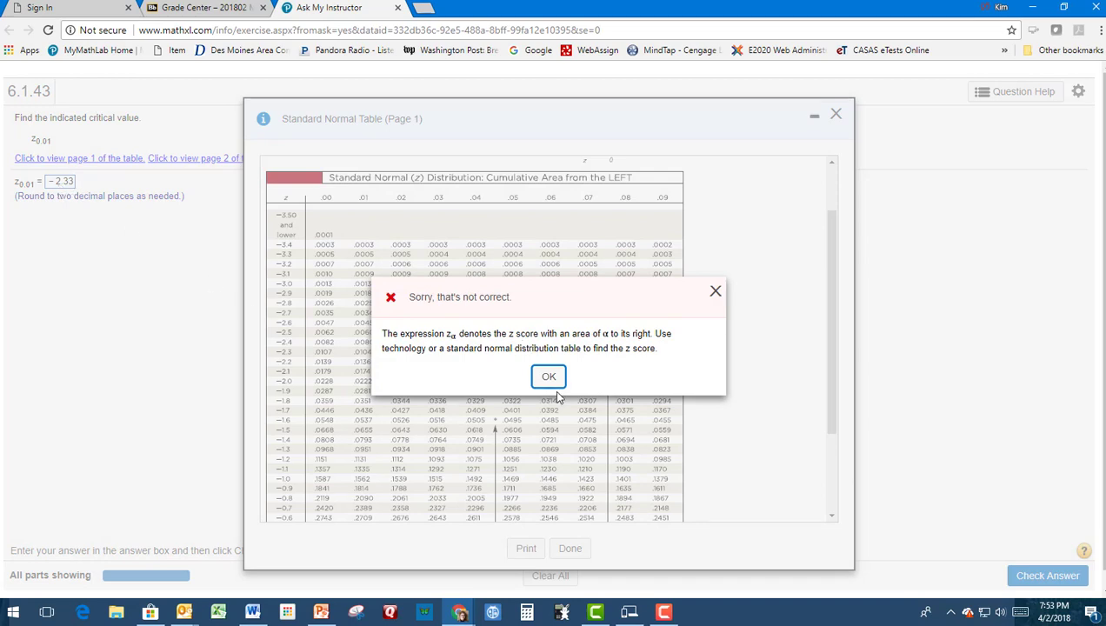
{"action": "left_click", "coordinate": [546, 379]}
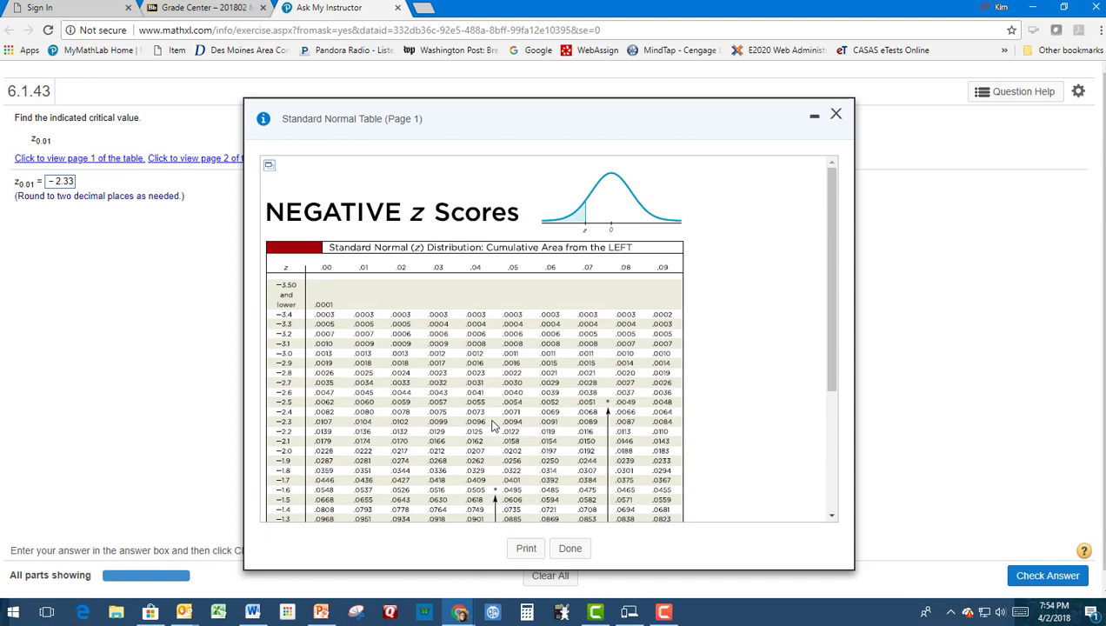
{"action": "scroll", "coordinate": [461, 370], "scroll_direction": "down", "scroll_amount": 1}
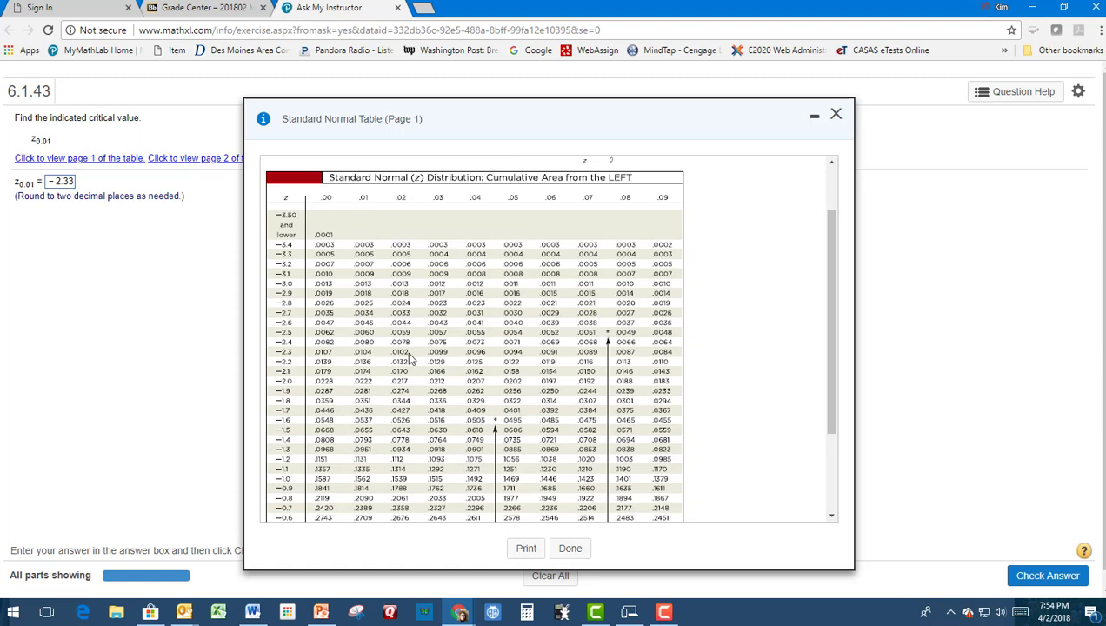
Step: Change the answer to −2.32, submit it, and dismiss the second rejection
{"action": "left_click", "coordinate": [74, 186]}
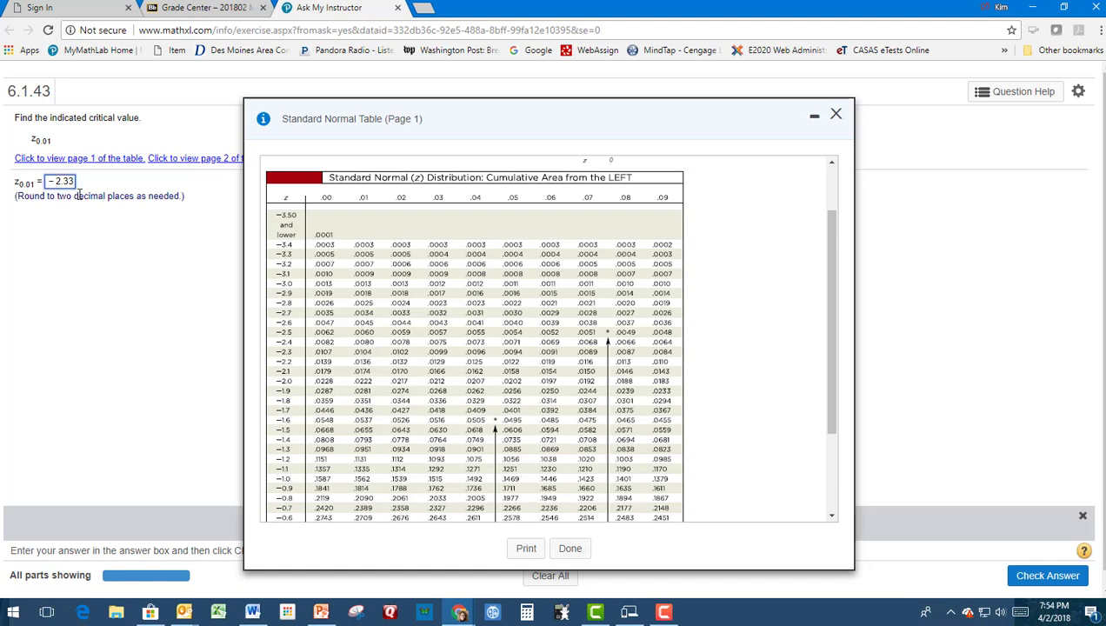
{"action": "key", "text": "BackSpace"}
{"action": "type", "text": "2"}
{"action": "key", "text": "Return"}
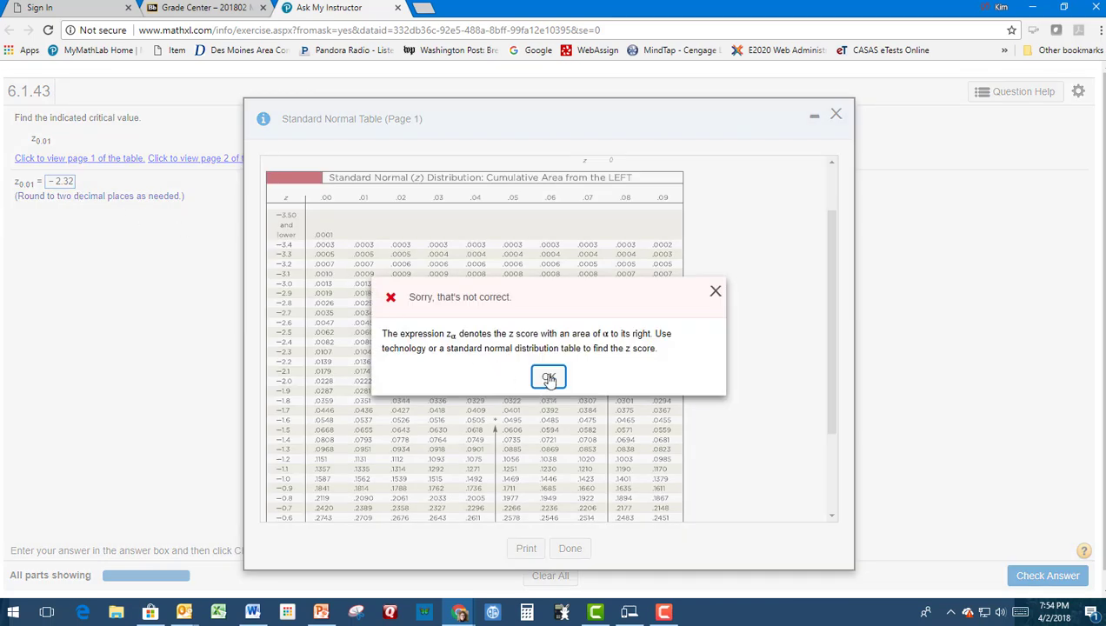
{"action": "left_click", "coordinate": [549, 377]}
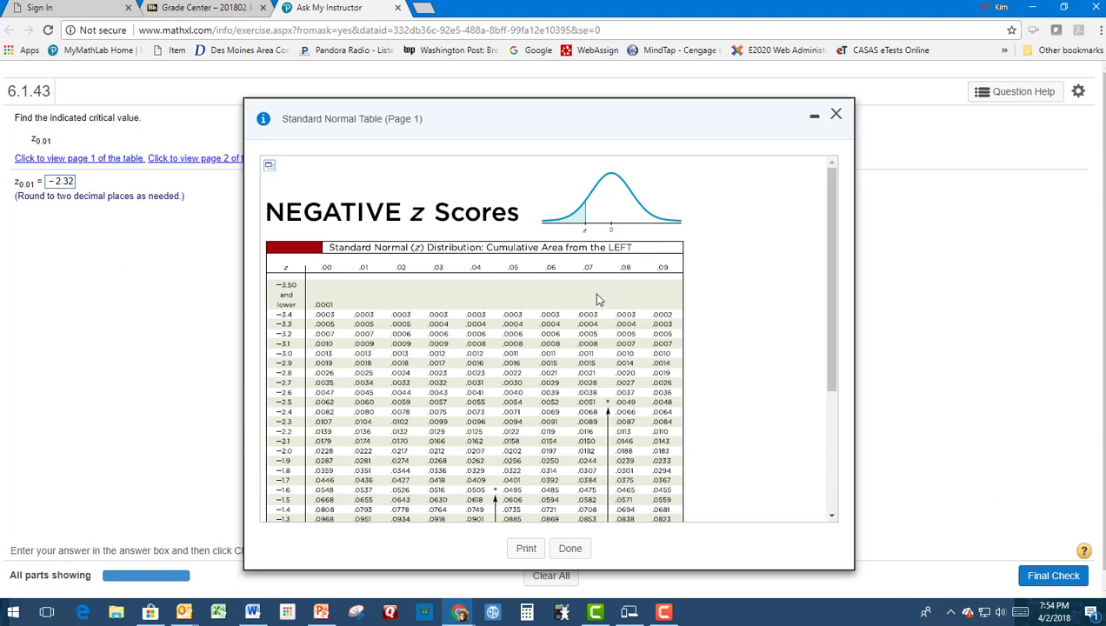
Step: Close the negative z table and view page 2 with positive z scores
{"action": "left_click", "coordinate": [837, 117]}
{"action": "left_click", "coordinate": [190, 158]}
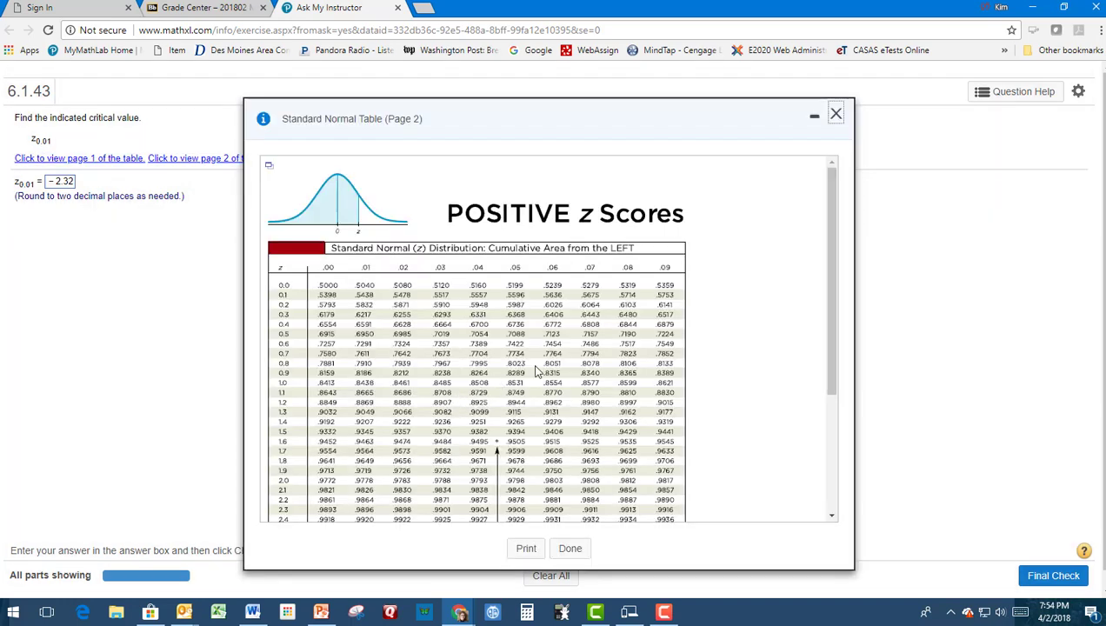
{"action": "scroll", "coordinate": [538, 374], "scroll_direction": "down", "scroll_amount": 2}
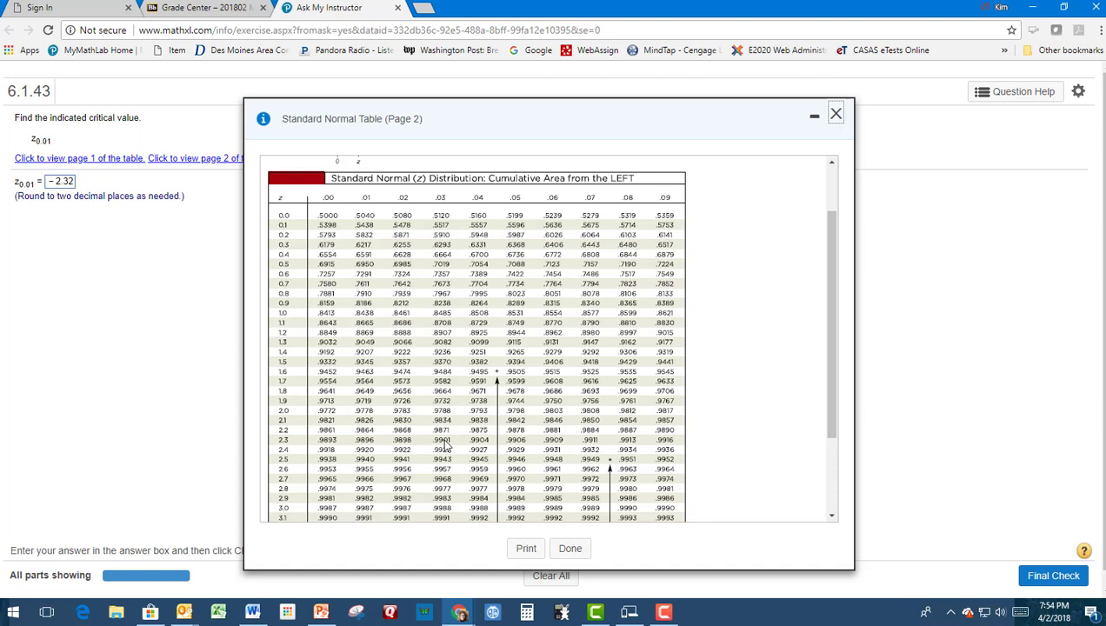
Step: Replace the answer with 2.33, submit it, and dismiss the Nice Work confirmation
{"action": "left_click", "coordinate": [76, 186]}
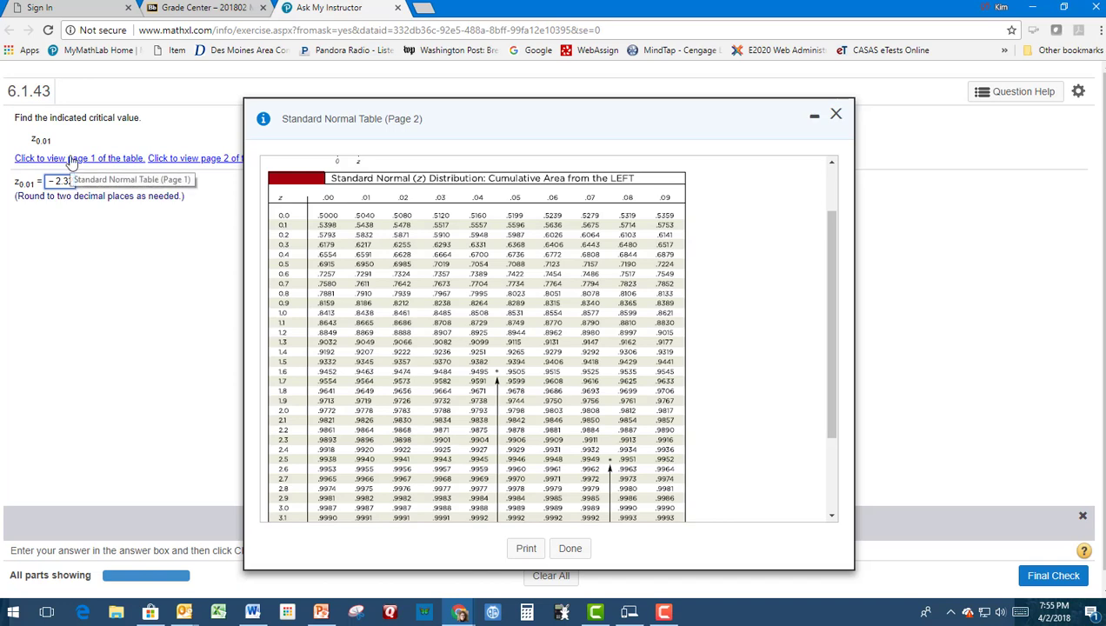
{"action": "key", "text": "BackSpace"}
{"action": "key", "text": "BackSpace"}
{"action": "key", "text": "BackSpace"}
{"action": "key", "text": "BackSpace"}
{"action": "key", "text": "BackSpace"}
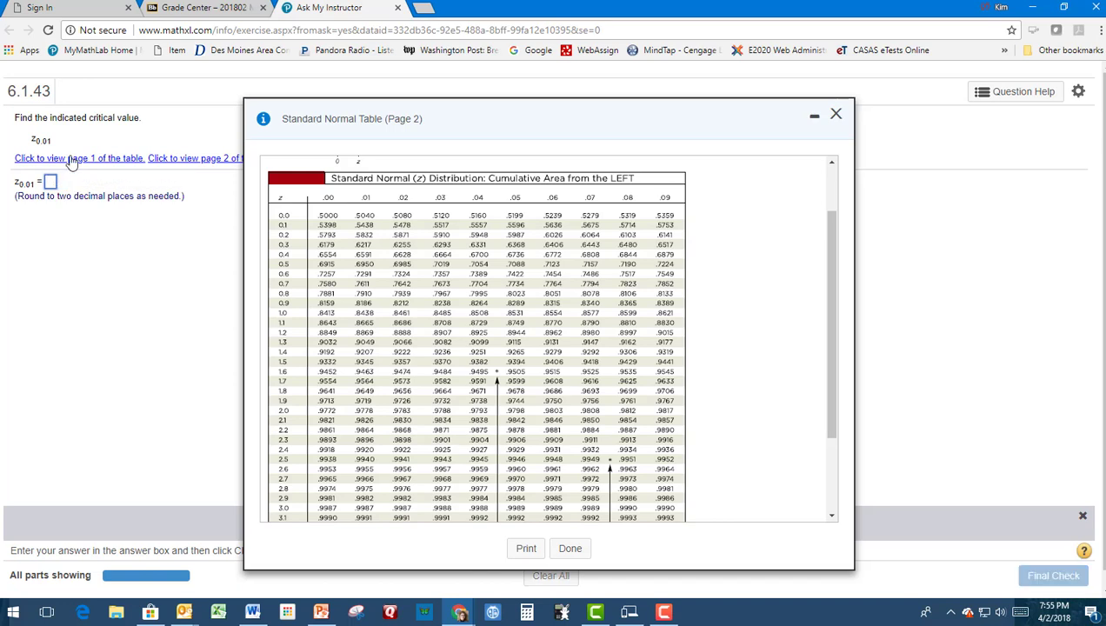
{"action": "type", "text": "2.33"}
{"action": "key", "text": "Return"}
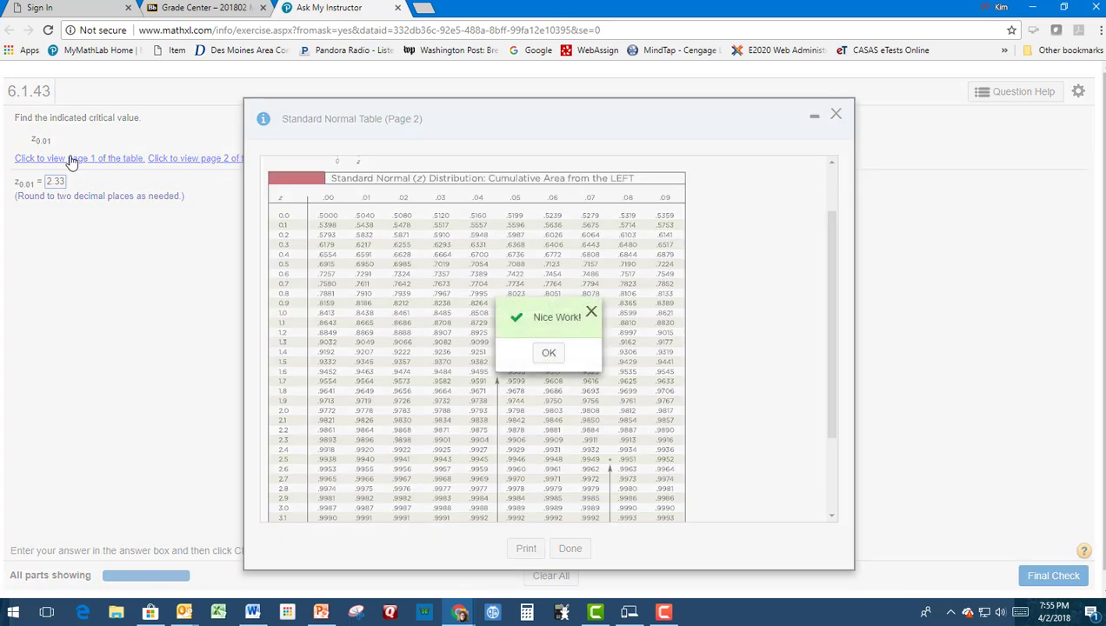
{"action": "left_click", "coordinate": [550, 355]}
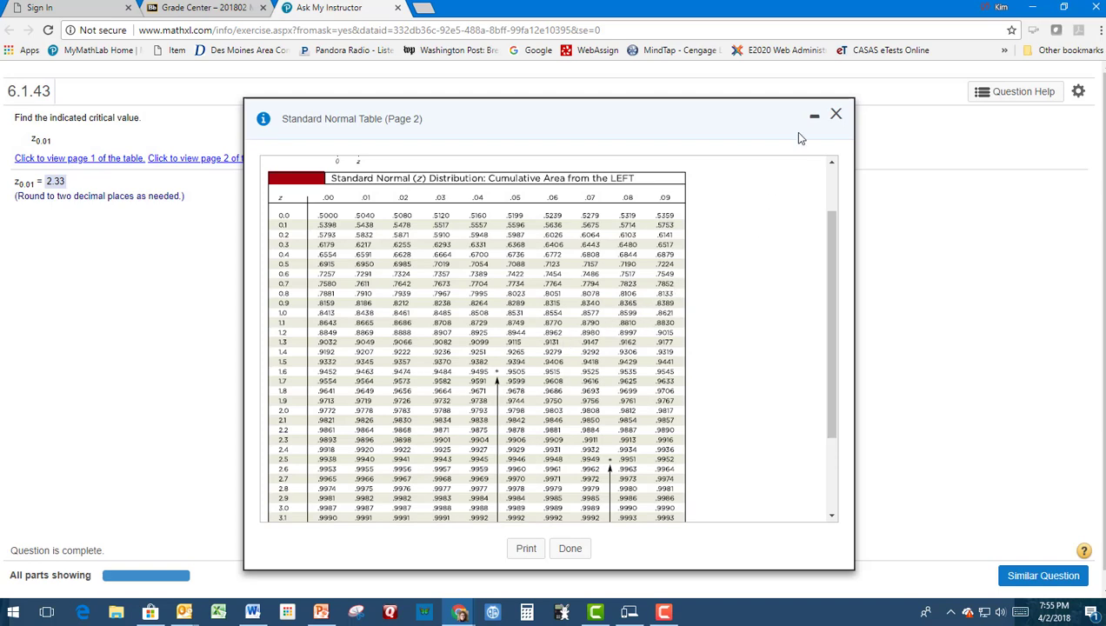
Step: Close the positive z table and launch StatCrunch from Question Help
{"action": "left_click", "coordinate": [834, 116]}
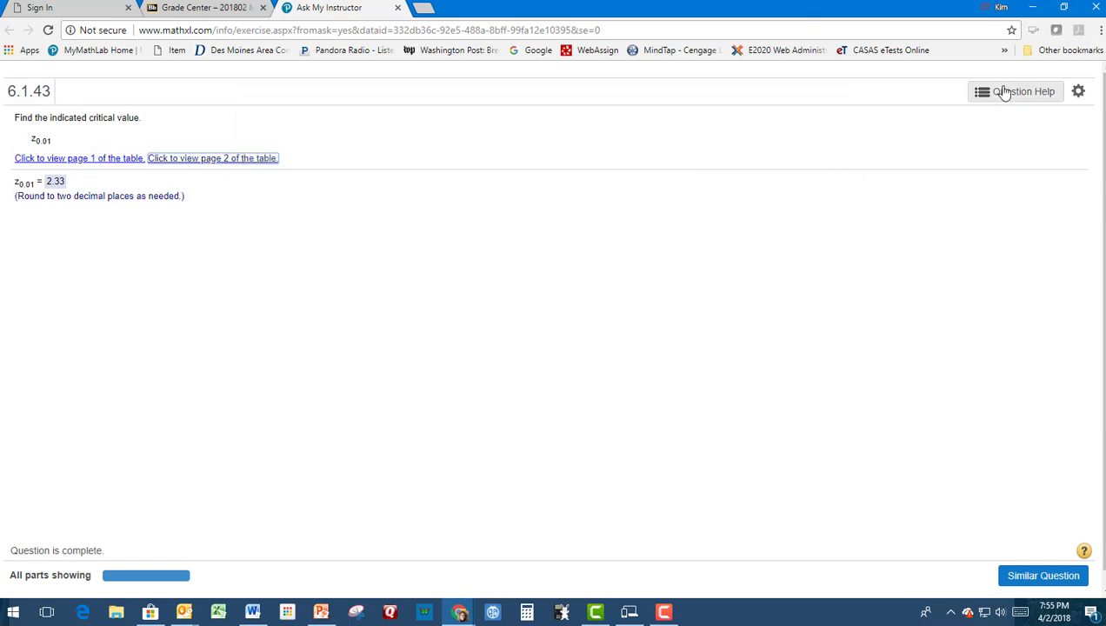
{"action": "left_click", "coordinate": [1003, 103]}
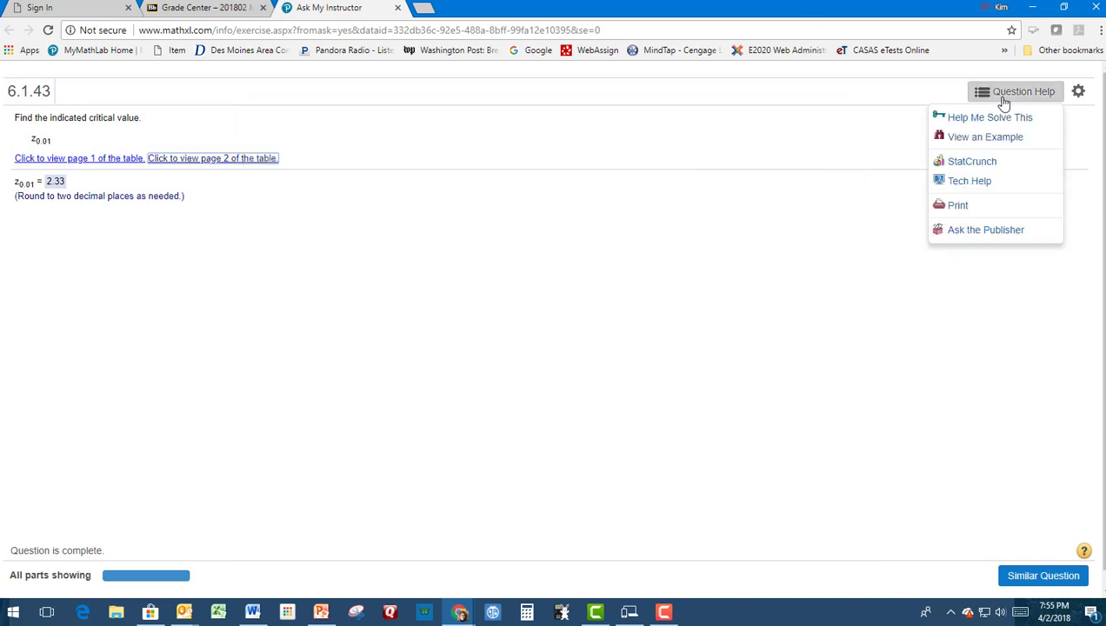
{"action": "left_click", "coordinate": [972, 162]}
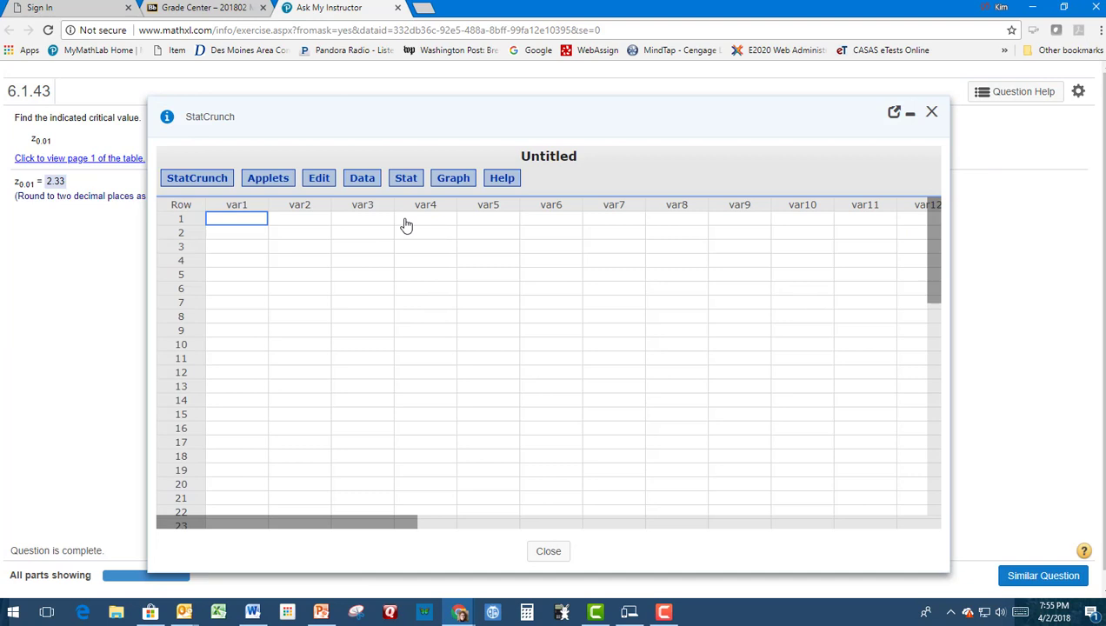
Step: Open the Normal Calculator from StatCrunch's Stat > Calculators menu
{"action": "left_click", "coordinate": [407, 184]}
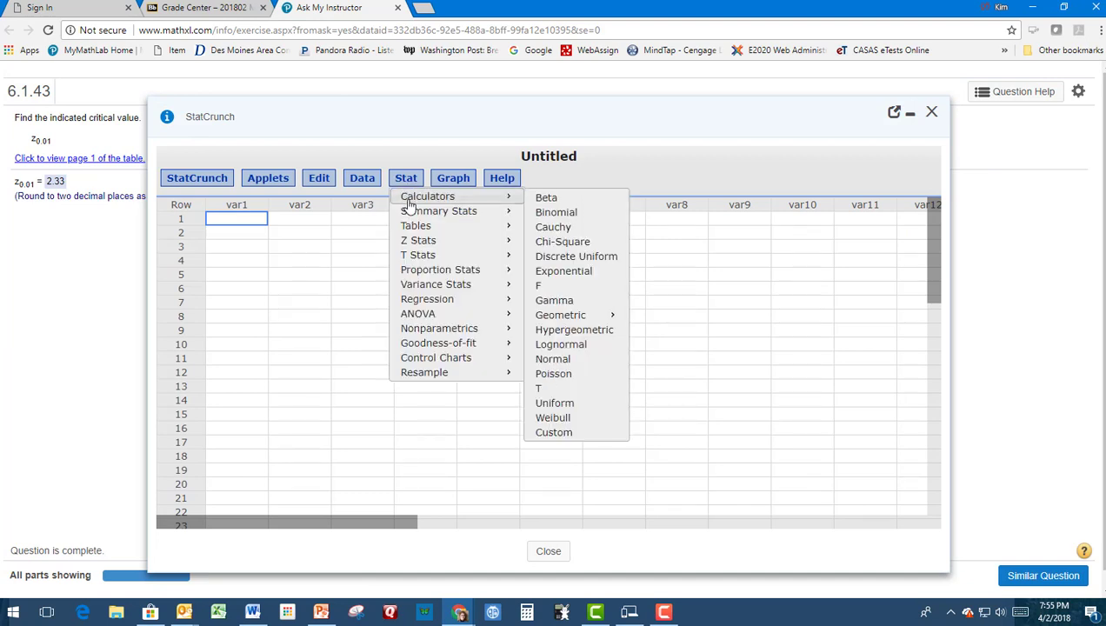
{"action": "mouse_move", "coordinate": [435, 196]}
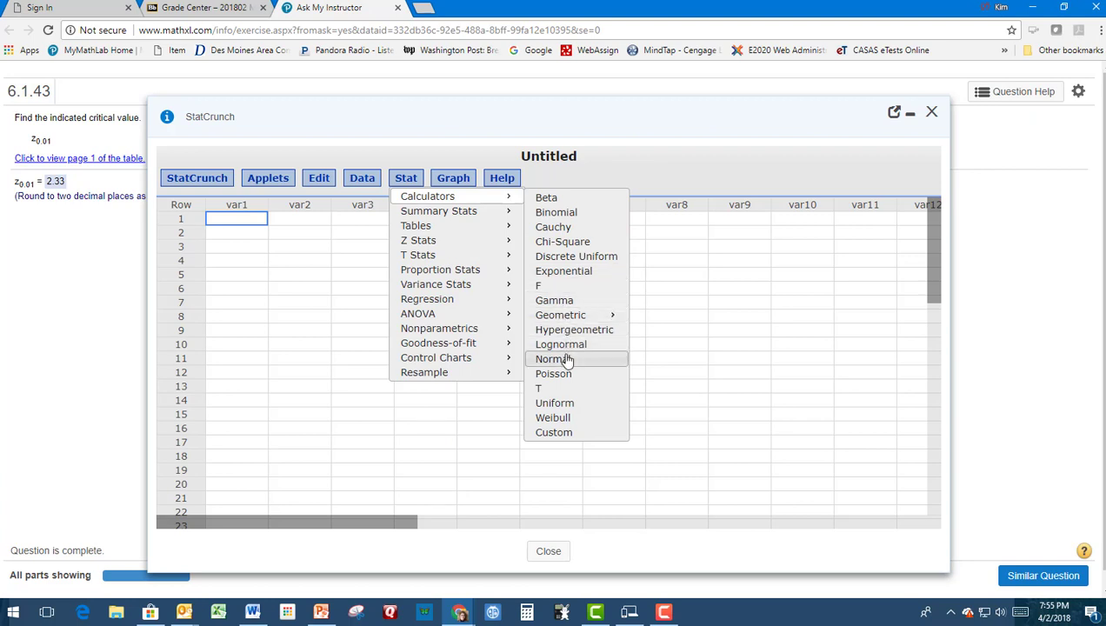
{"action": "left_click", "coordinate": [567, 363]}
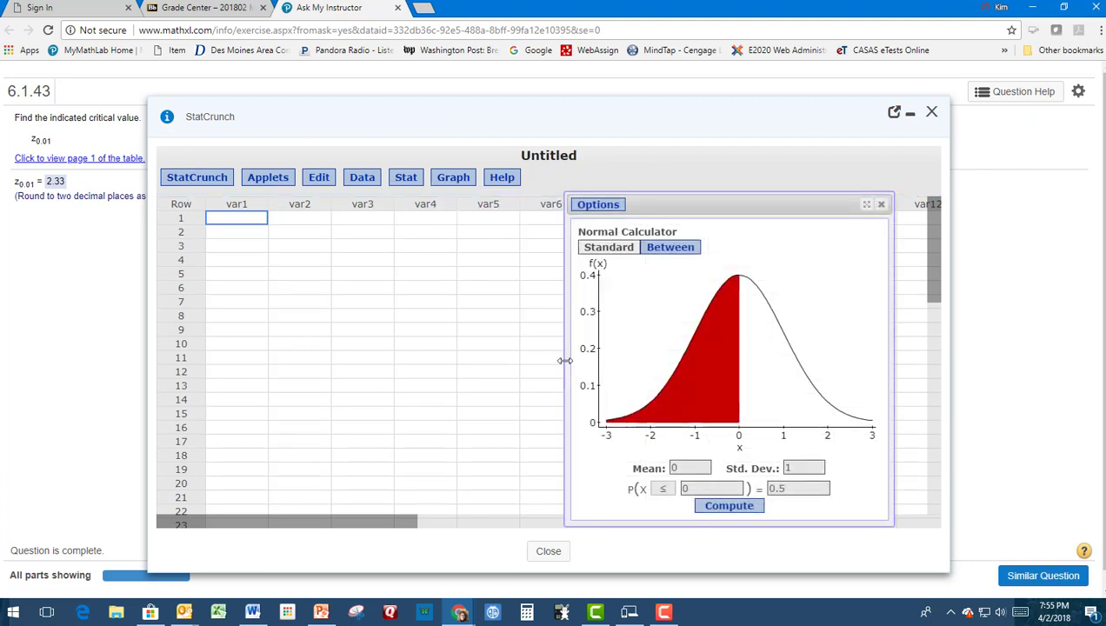
Step: Solve P(X ≥ x) = 0.01 with x left blank, giving z ≈ 2.3263
{"action": "left_click", "coordinate": [664, 489]}
{"action": "left_click", "coordinate": [664, 512]}
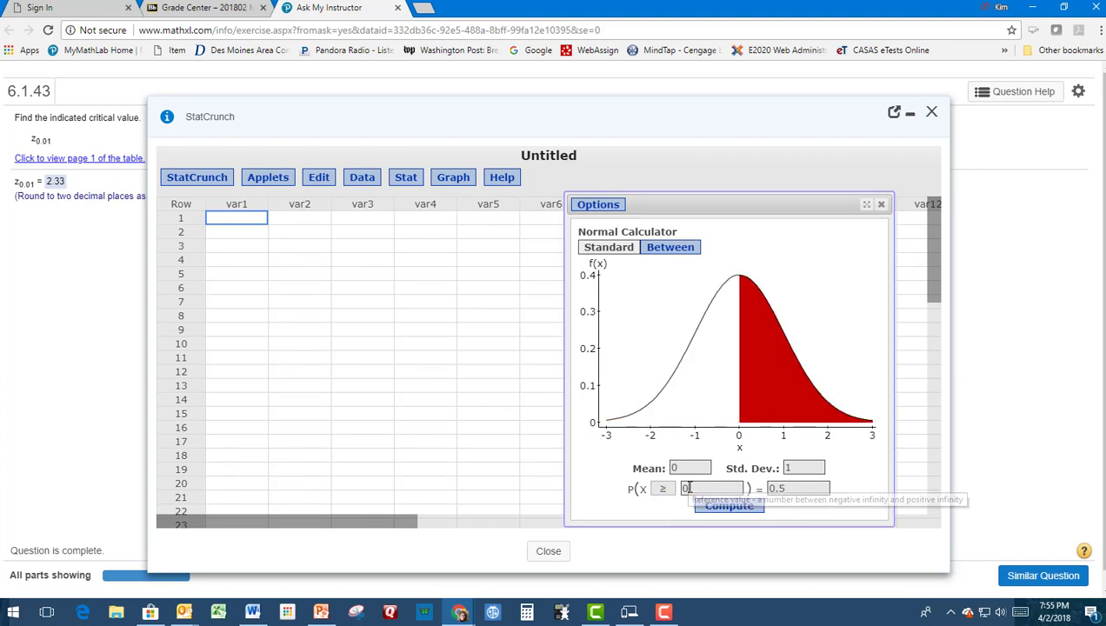
{"action": "double_click", "coordinate": [685, 488]}
{"action": "key", "text": "BackSpace"}
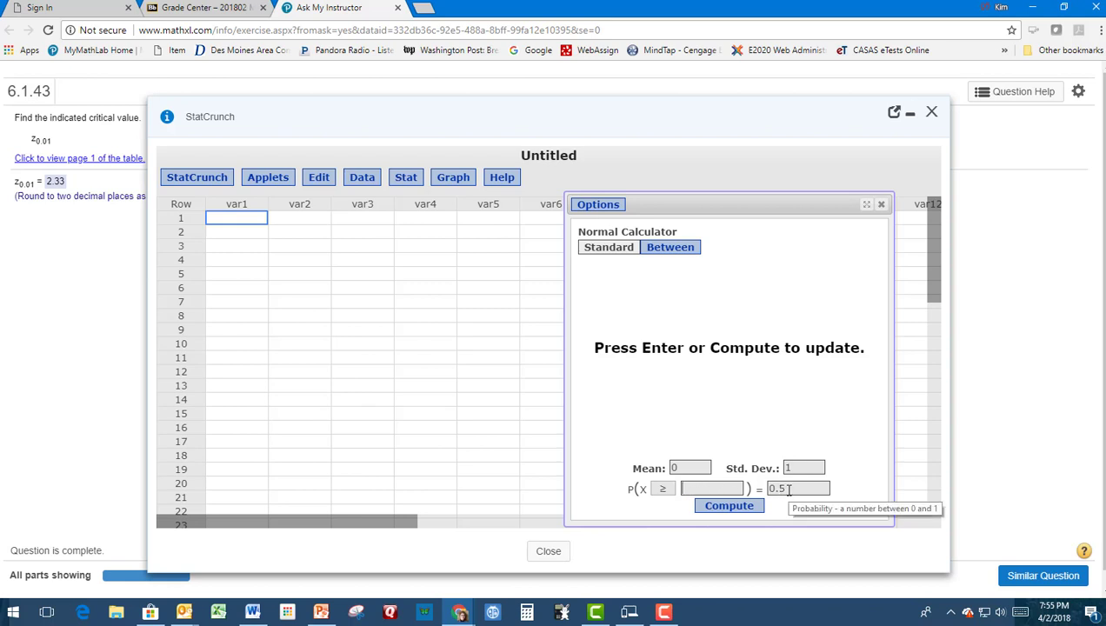
{"action": "left_click_drag", "start_coordinate": [787, 489], "coordinate": [781, 491]}
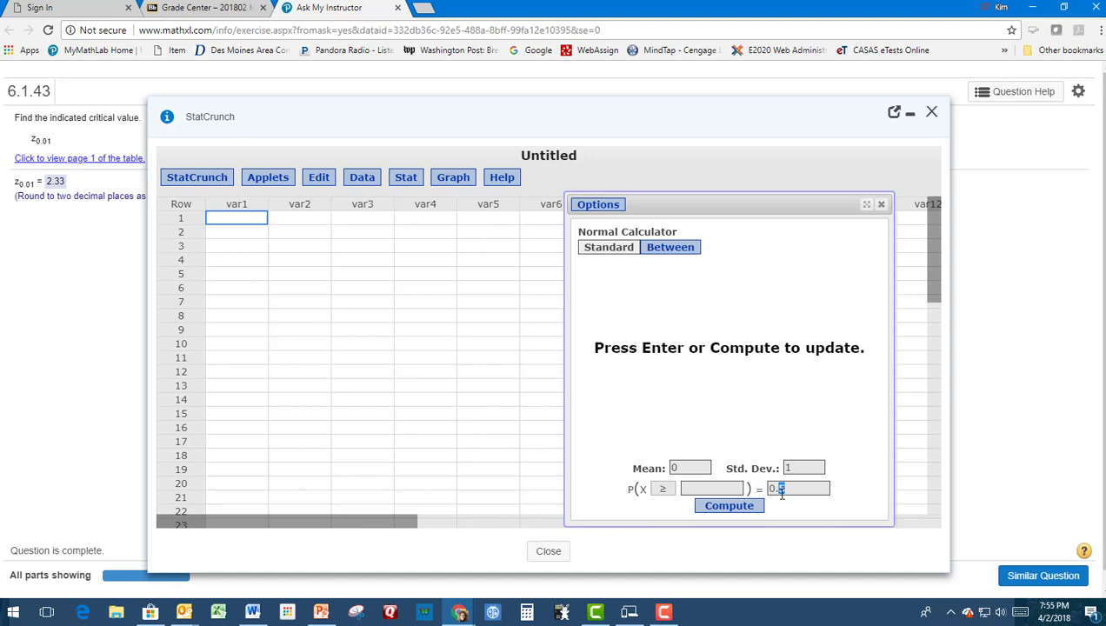
{"action": "type", "text": "01"}
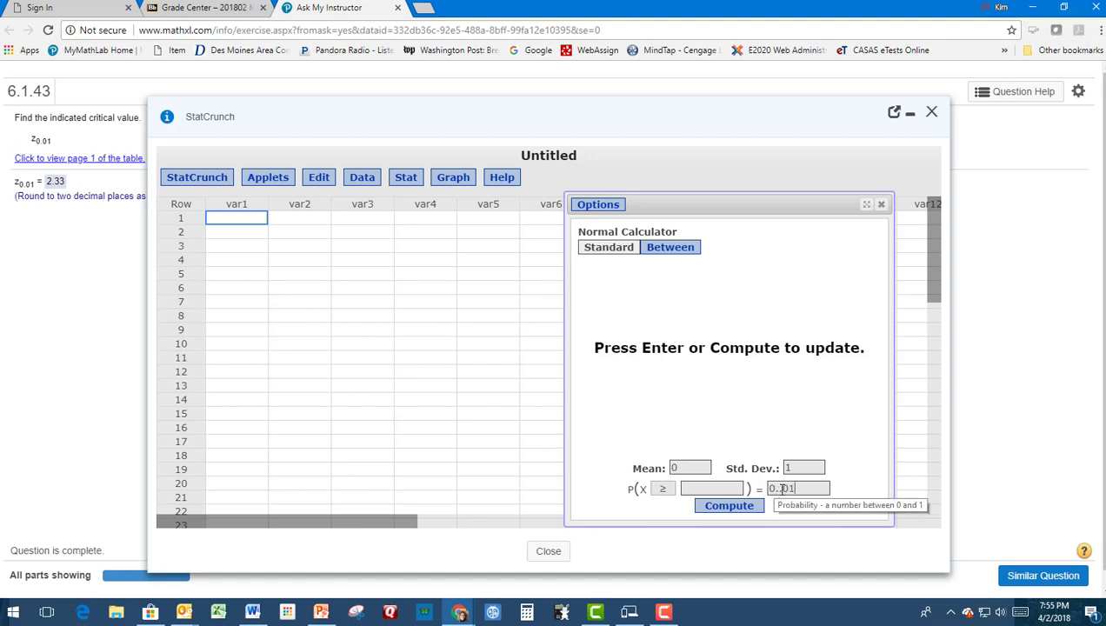
{"action": "left_click", "coordinate": [728, 509]}
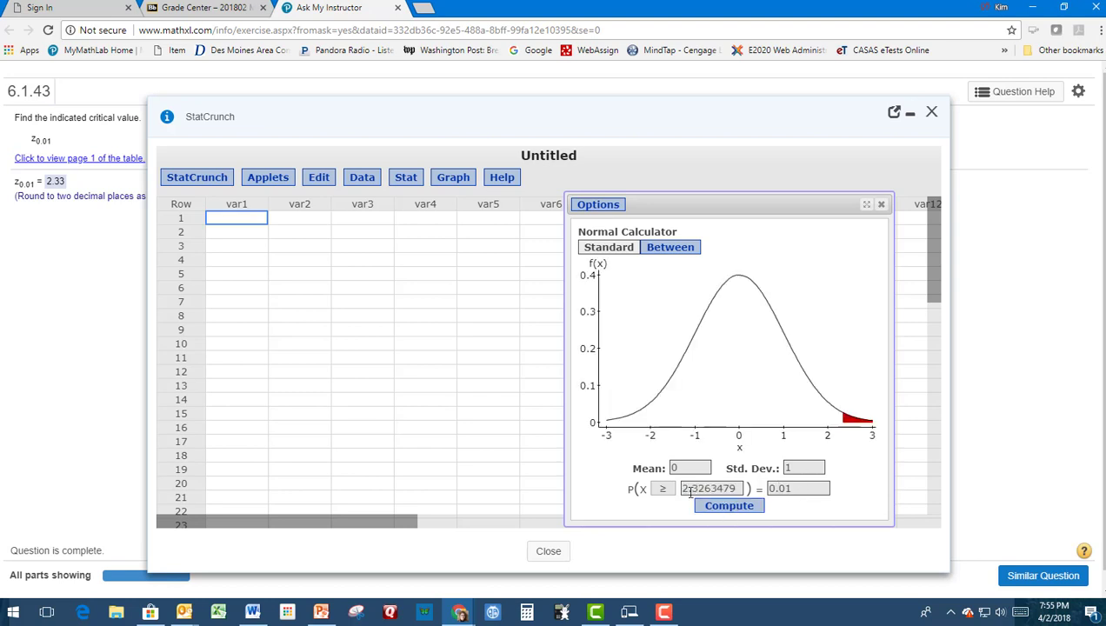